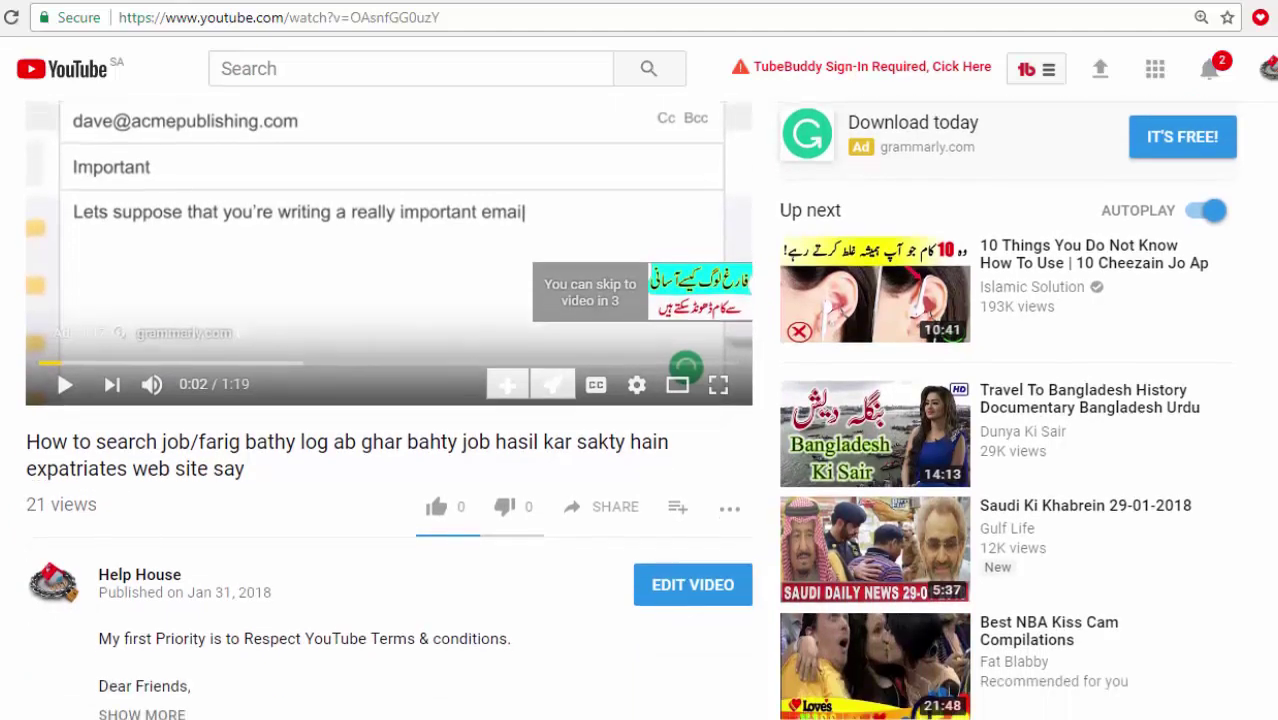
scroll(630, 410, down, 2)
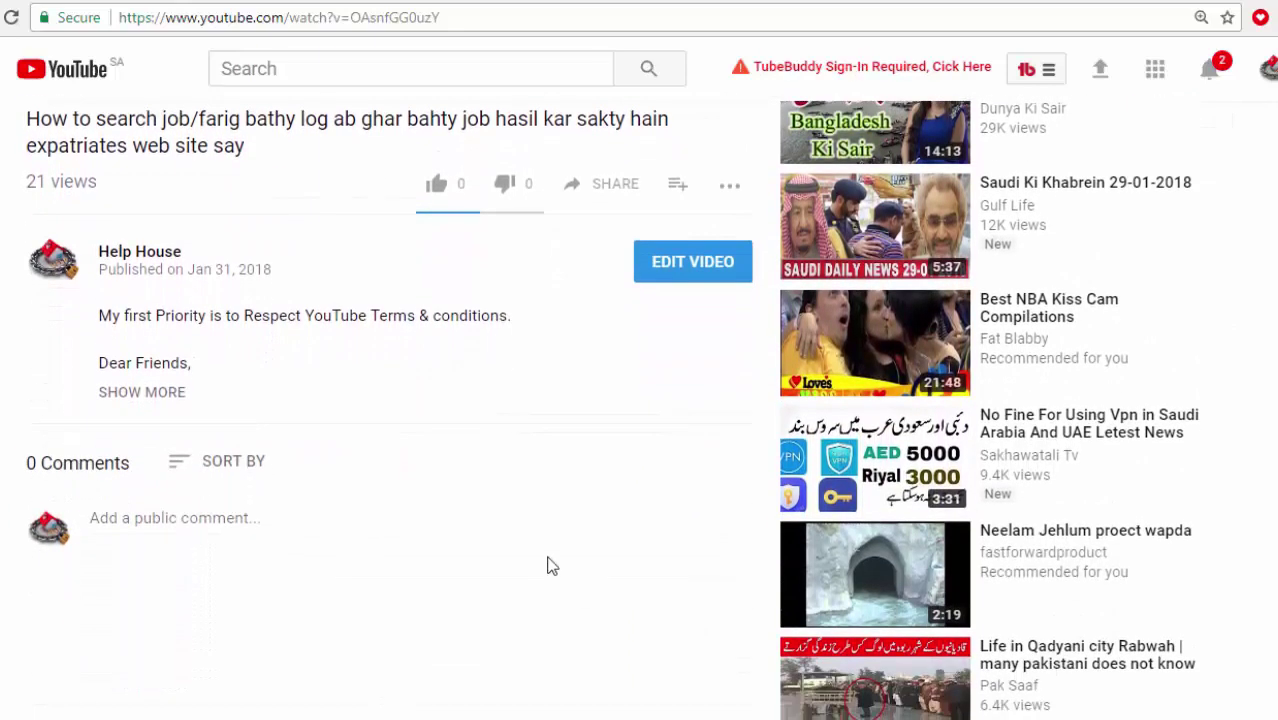
Expand the video's full description with SHOW MORE, then go to the Help House channel page.
click(162, 402)
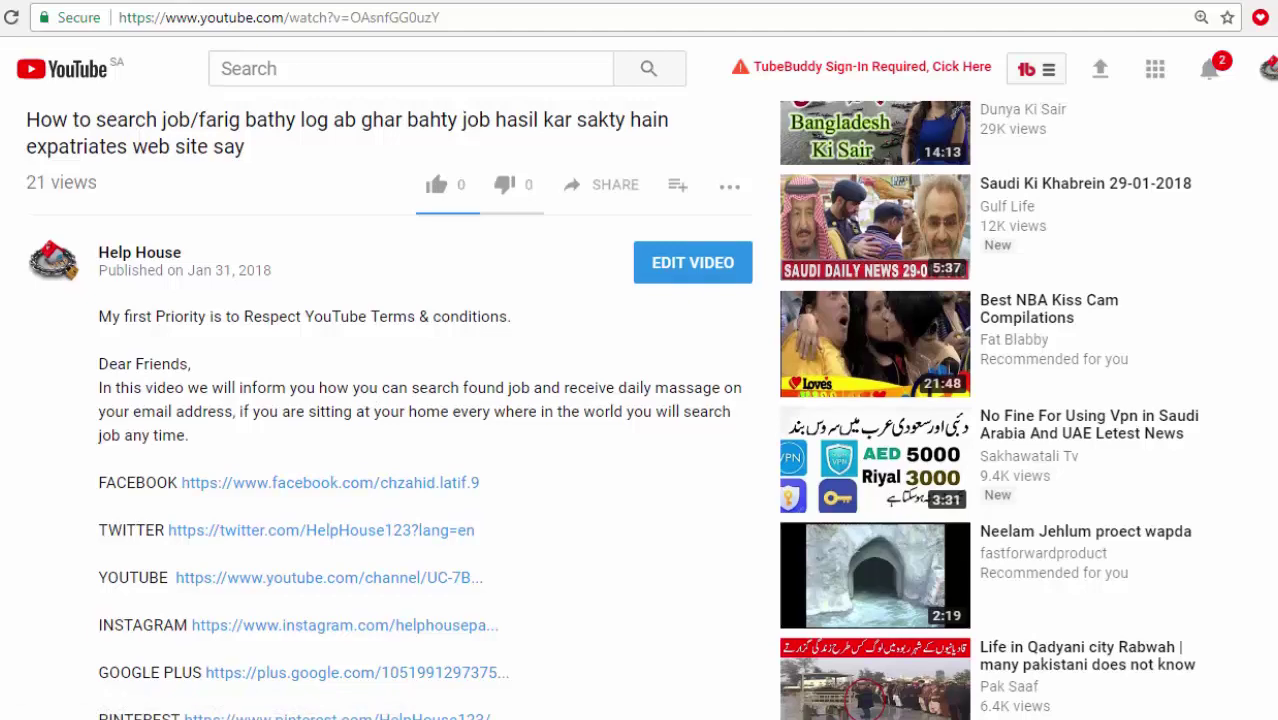
scroll(611, 410, up, 2)
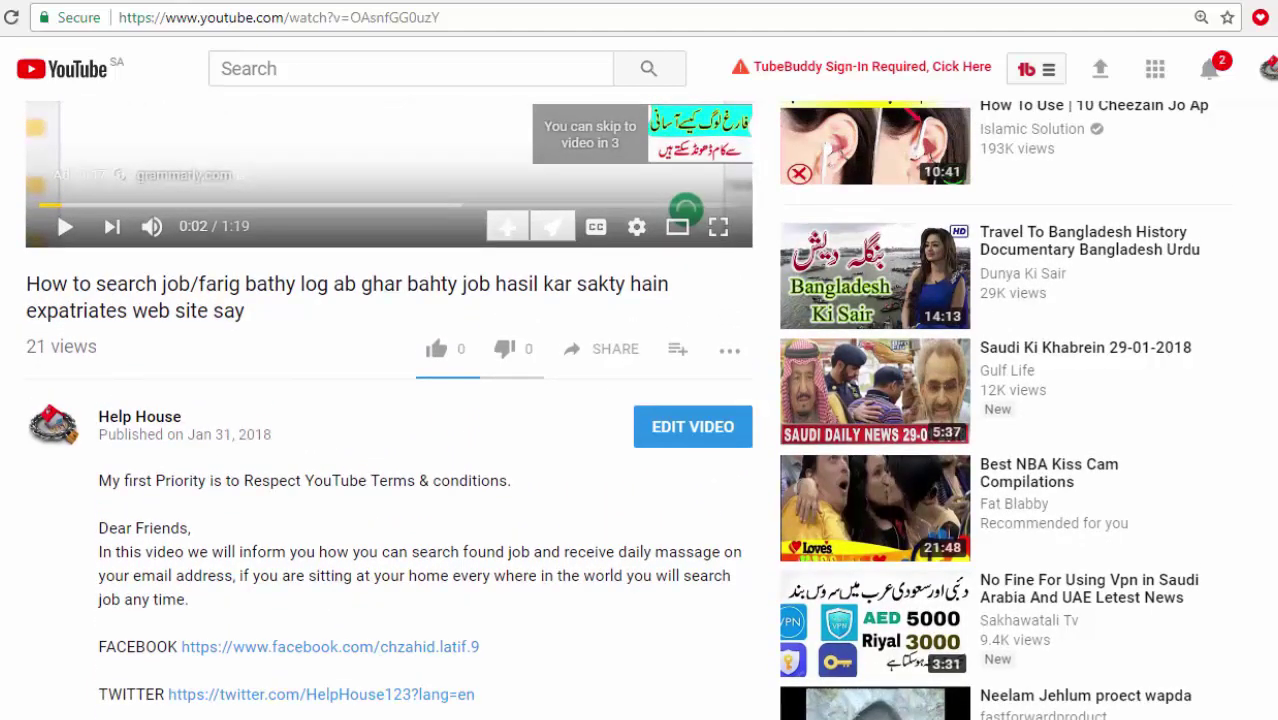
click(143, 424)
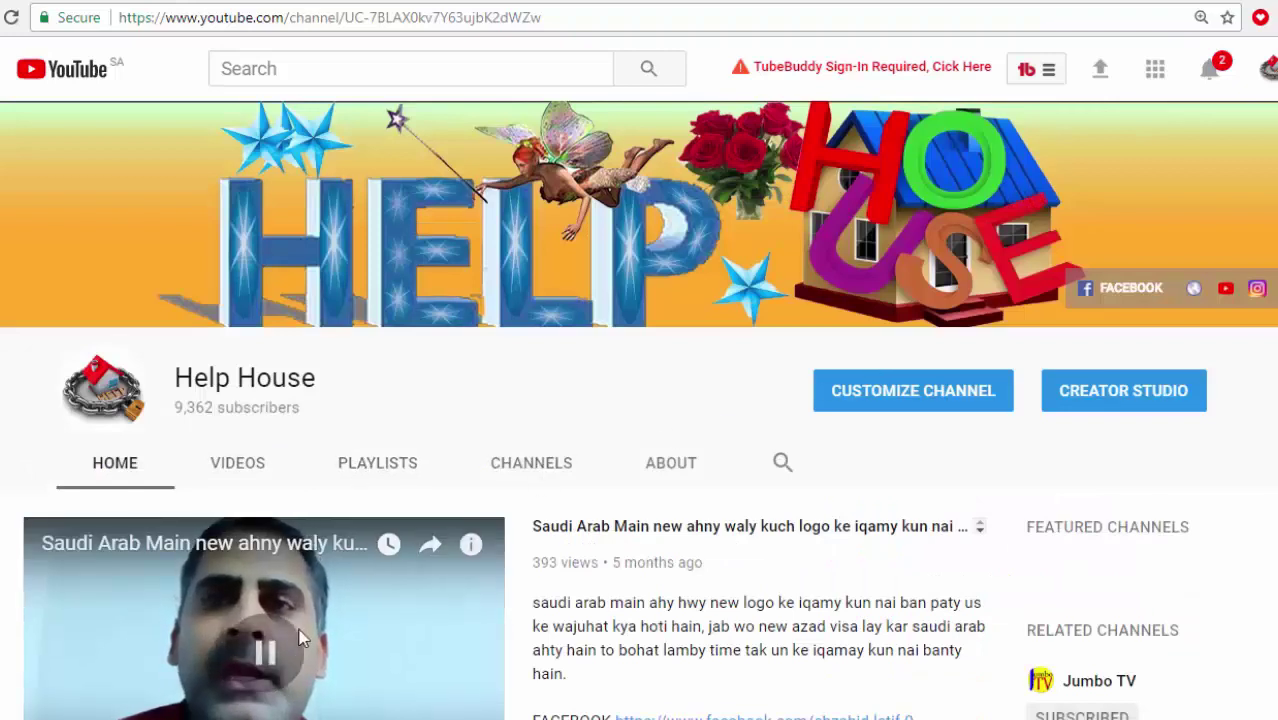
Scroll through the Help House VIDEOS uploads grid and return to its top.
click(257, 466)
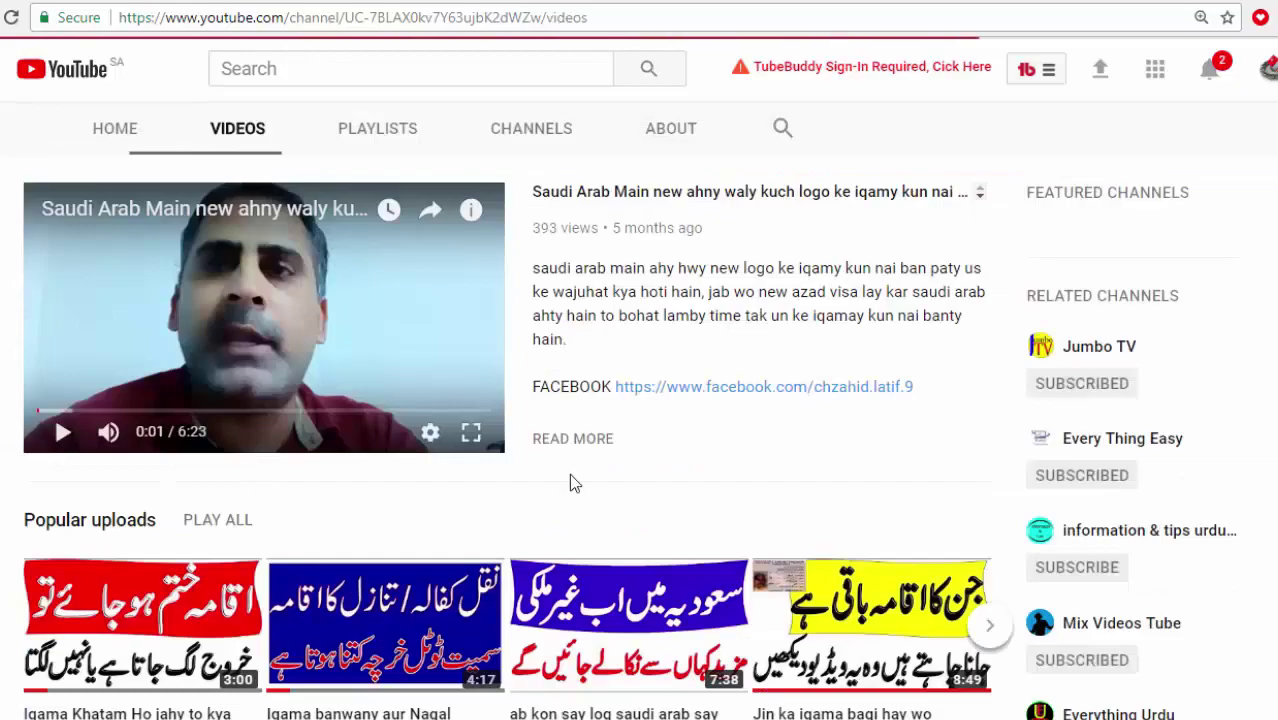
scroll(628, 436, down, 9)
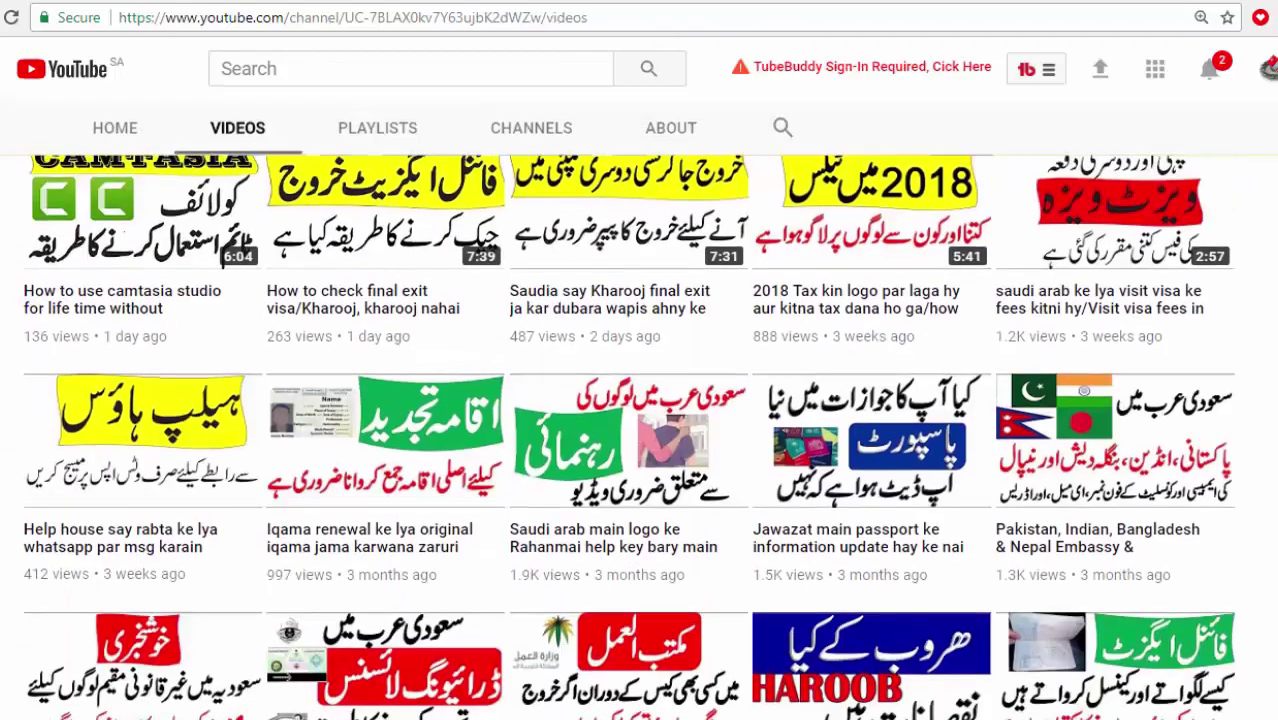
scroll(628, 436, down, 10)
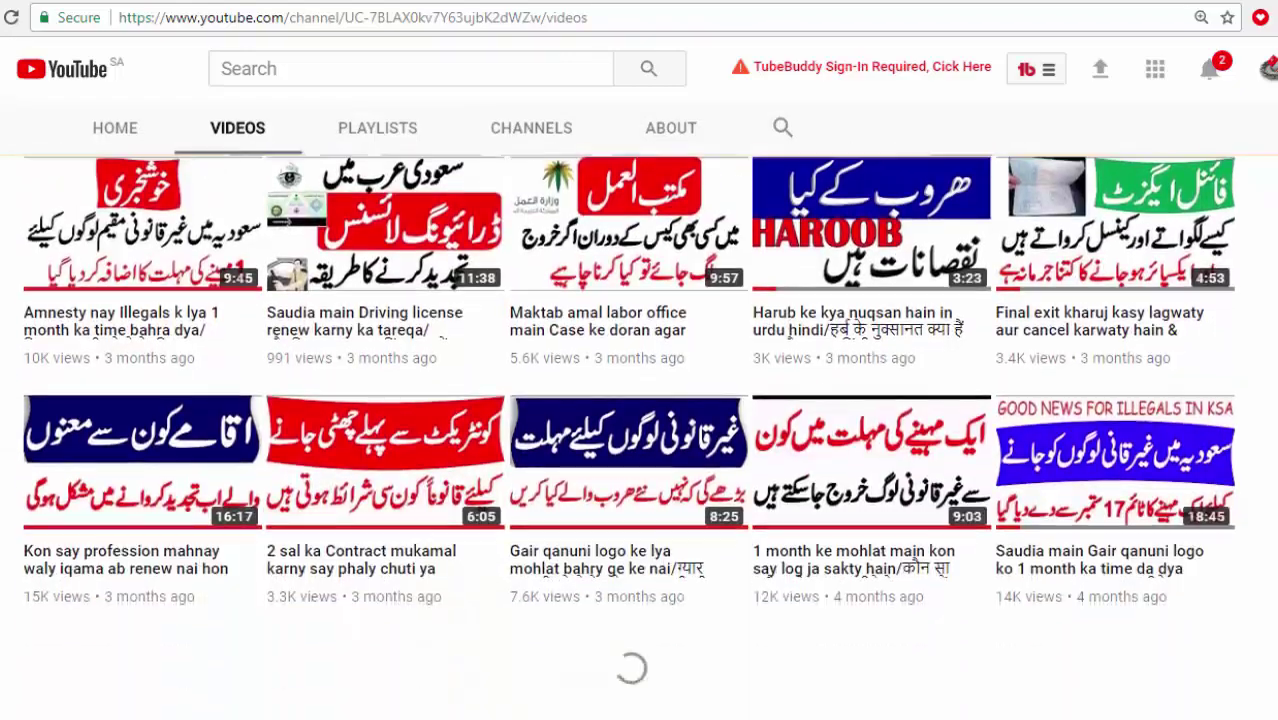
scroll(628, 436, down, 3)
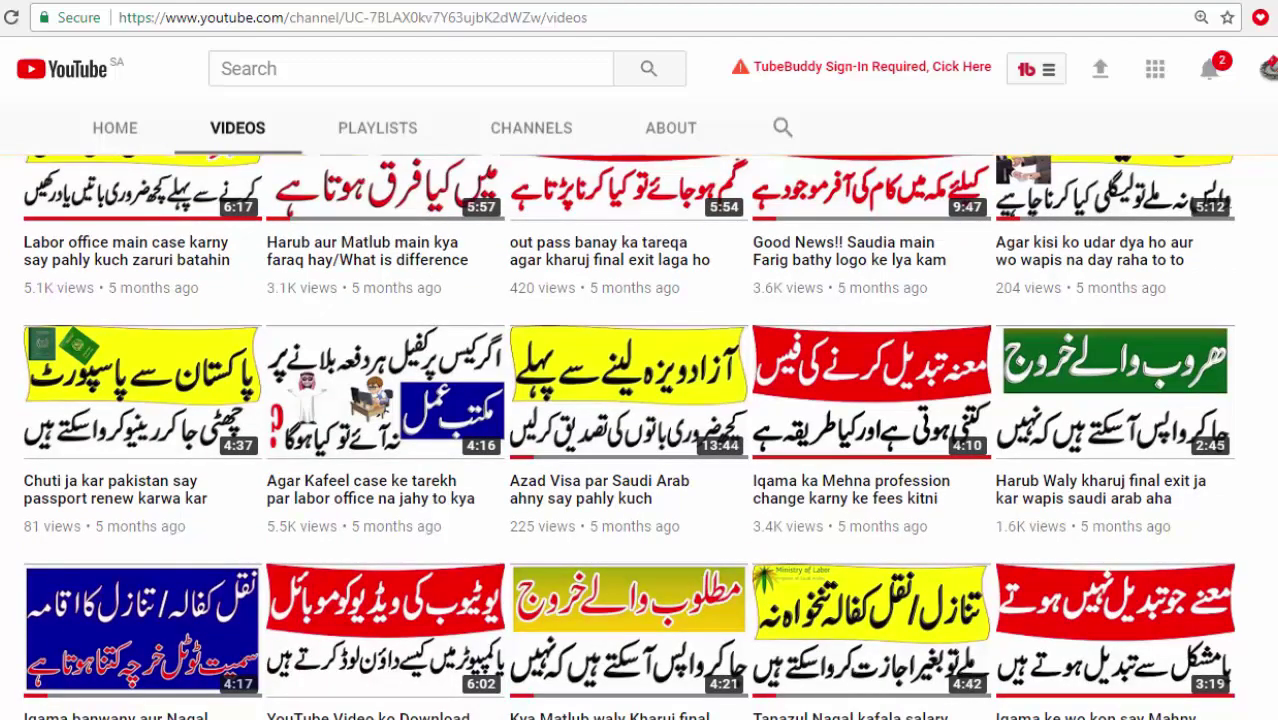
scroll(628, 436, up, 10)
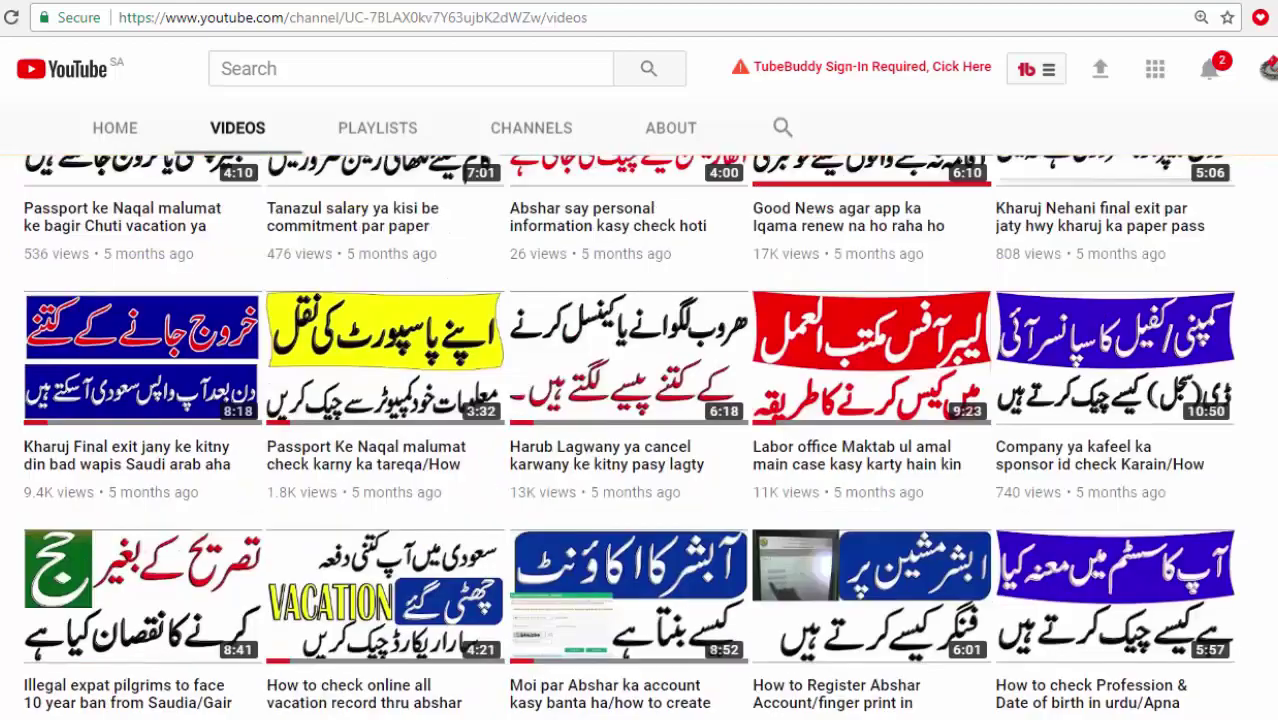
scroll(638, 436, up, 10)
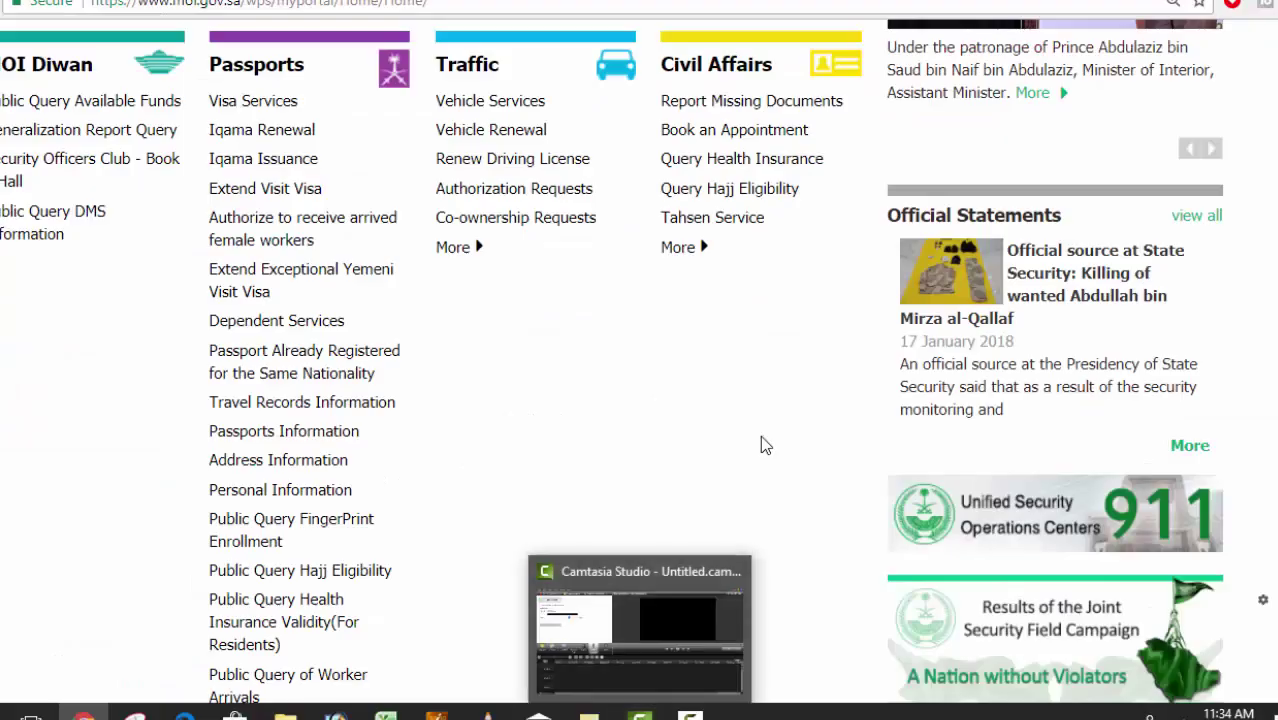
Scroll the moi.gov.sa home page's service lists and return to the welcome banner at top.
scroll(640, 360, up, 3)
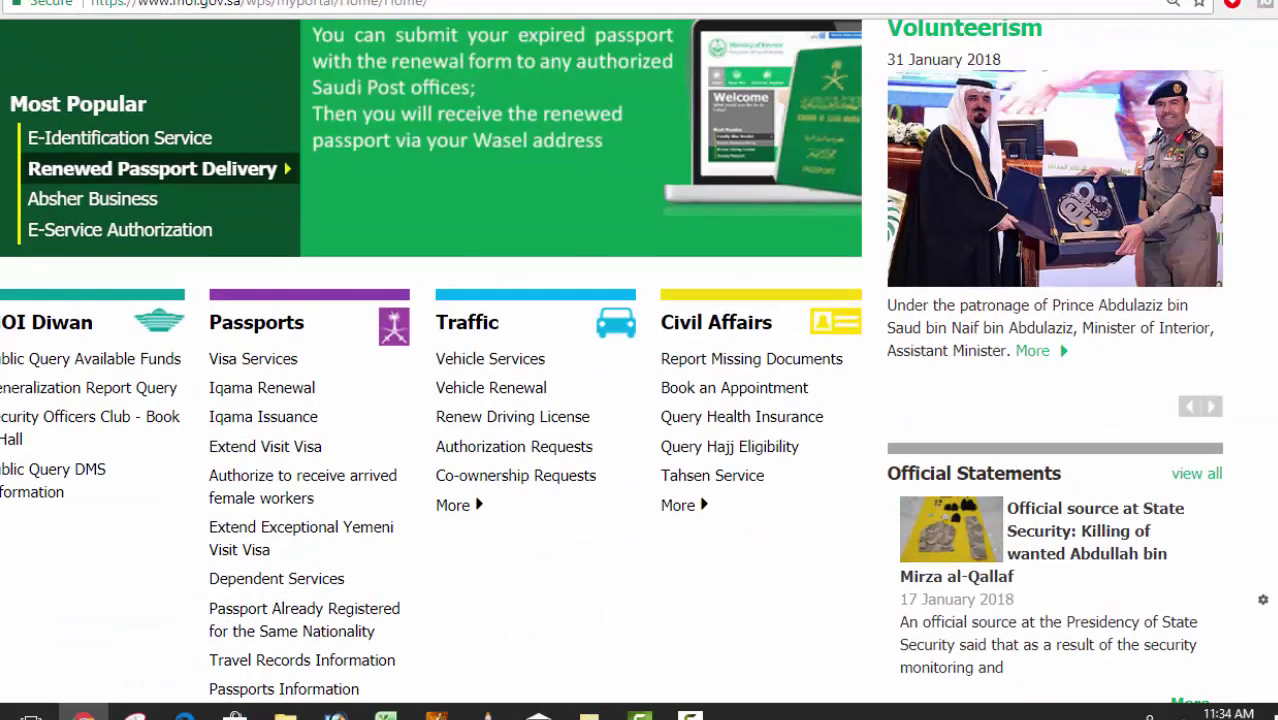
scroll(611, 361, up, 2)
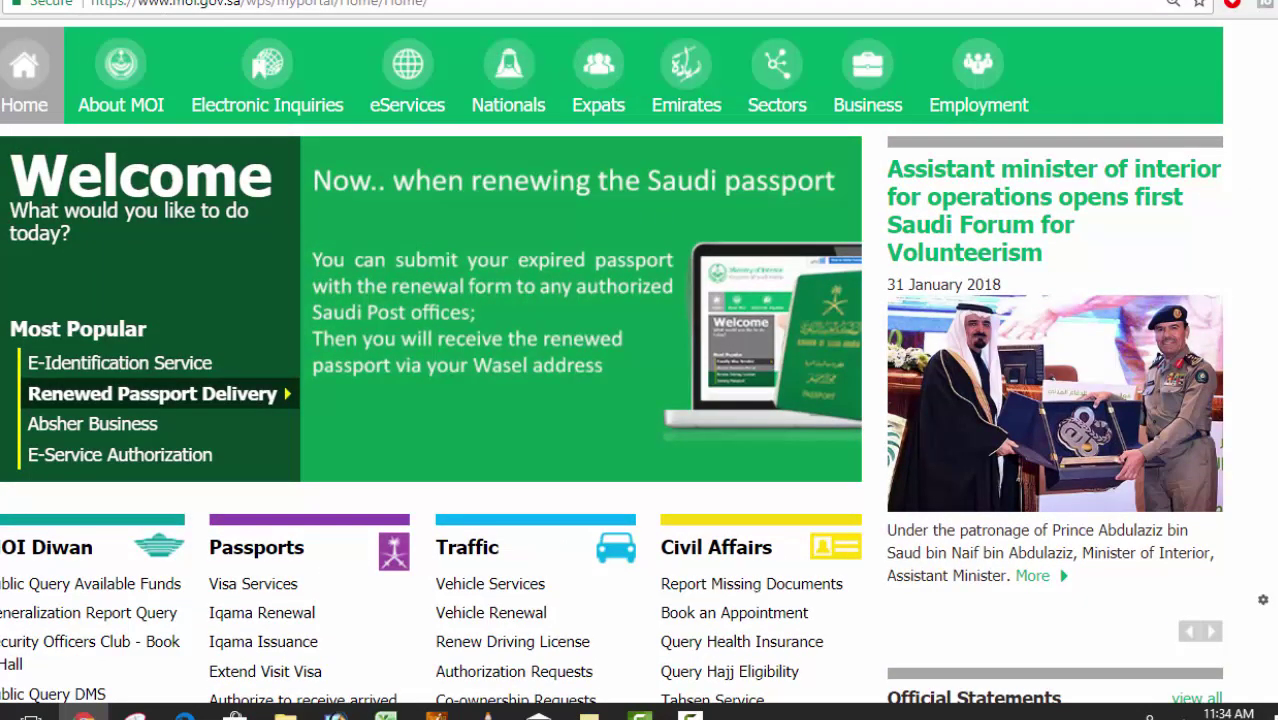
scroll(611, 361, up, 2)
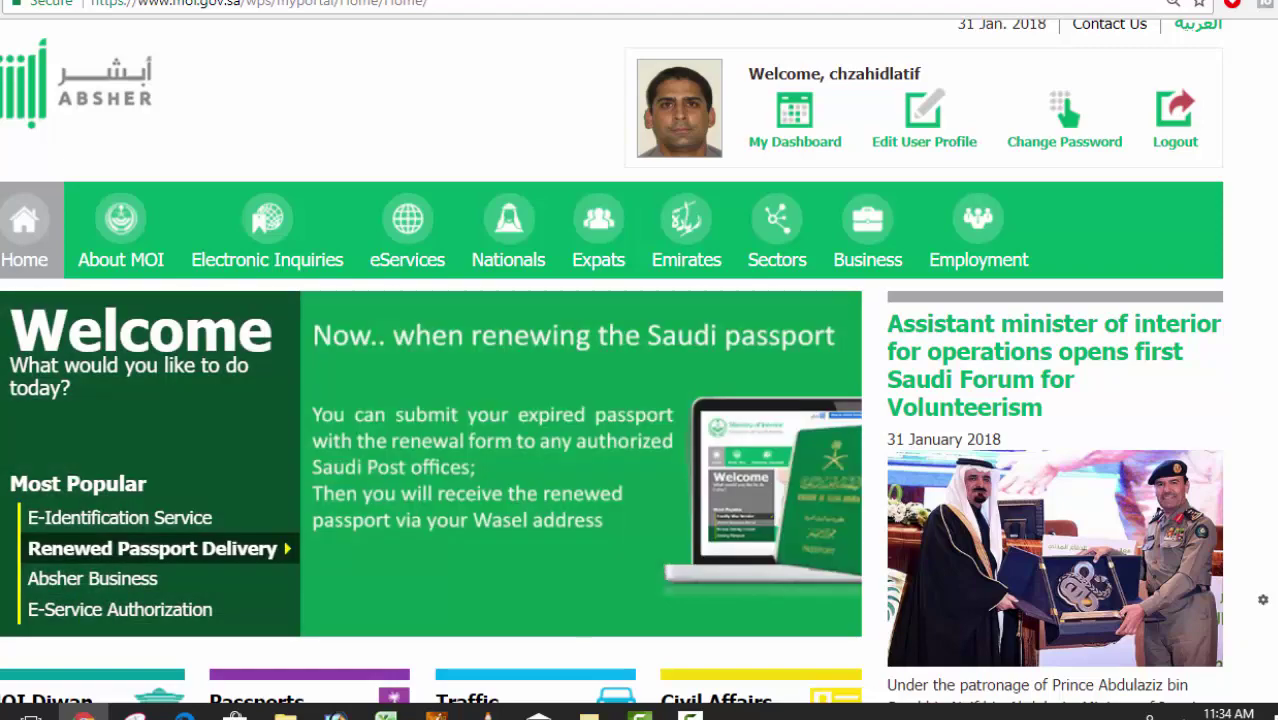
scroll(611, 360, down, 5)
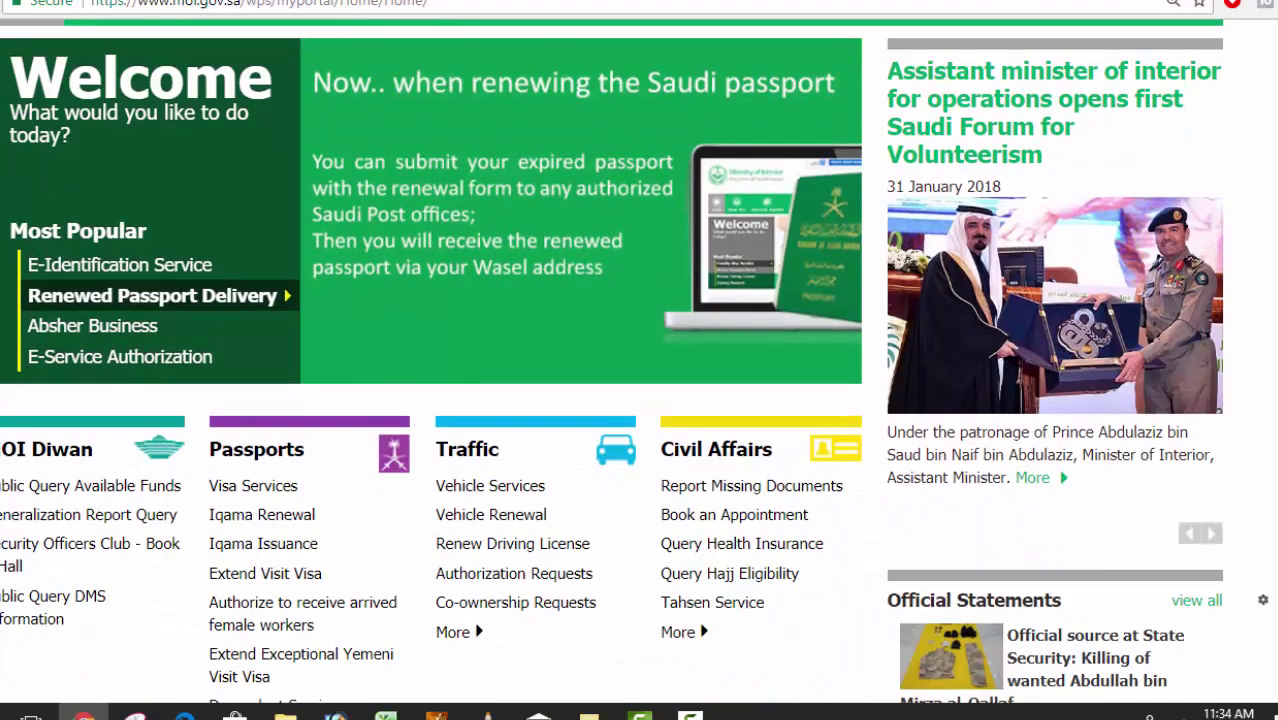
scroll(611, 360, up, 4)
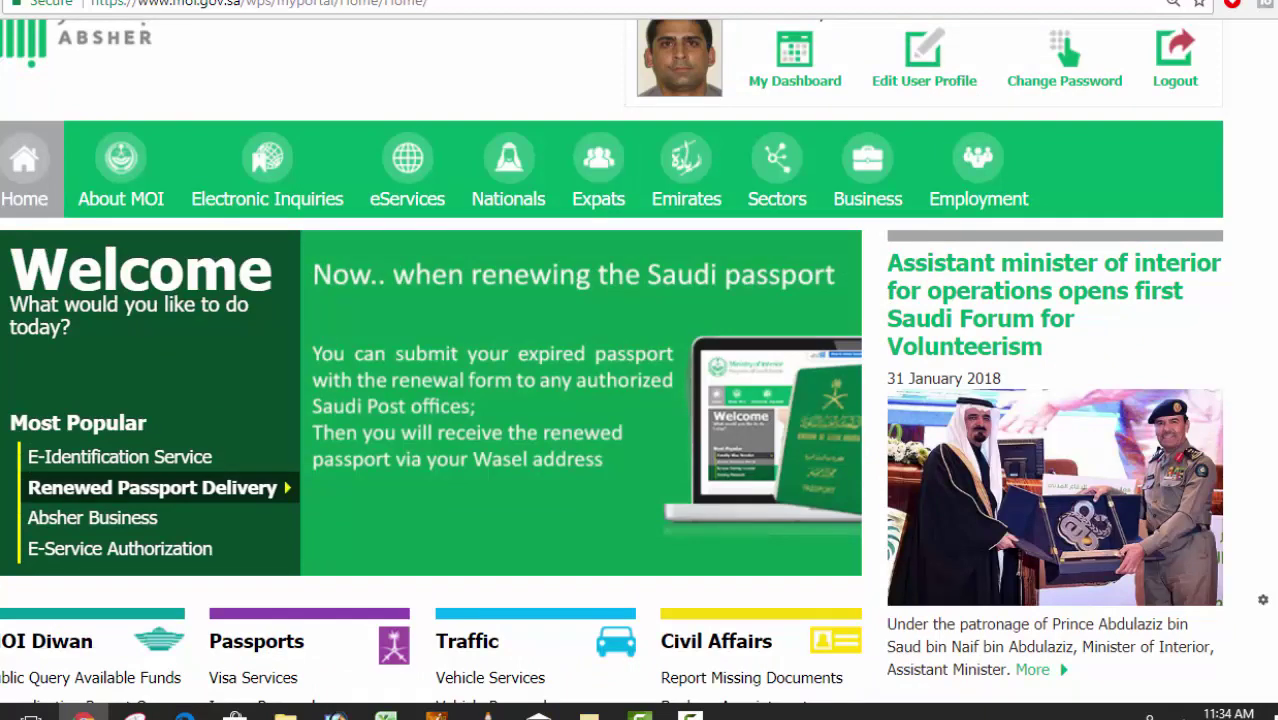
scroll(611, 360, up, 1)
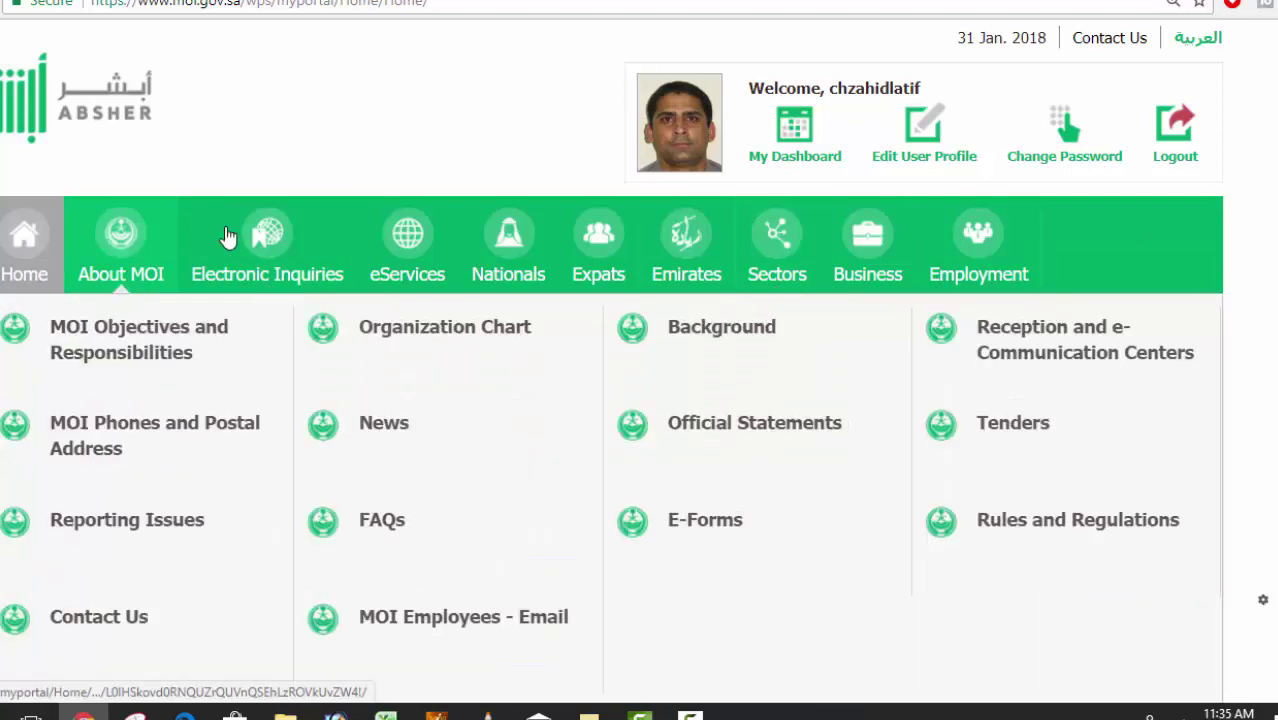
Go through Electronic Inquiries > Passports to the Public Query FingerPrint Enrollment form.
mouse_move(268, 230)
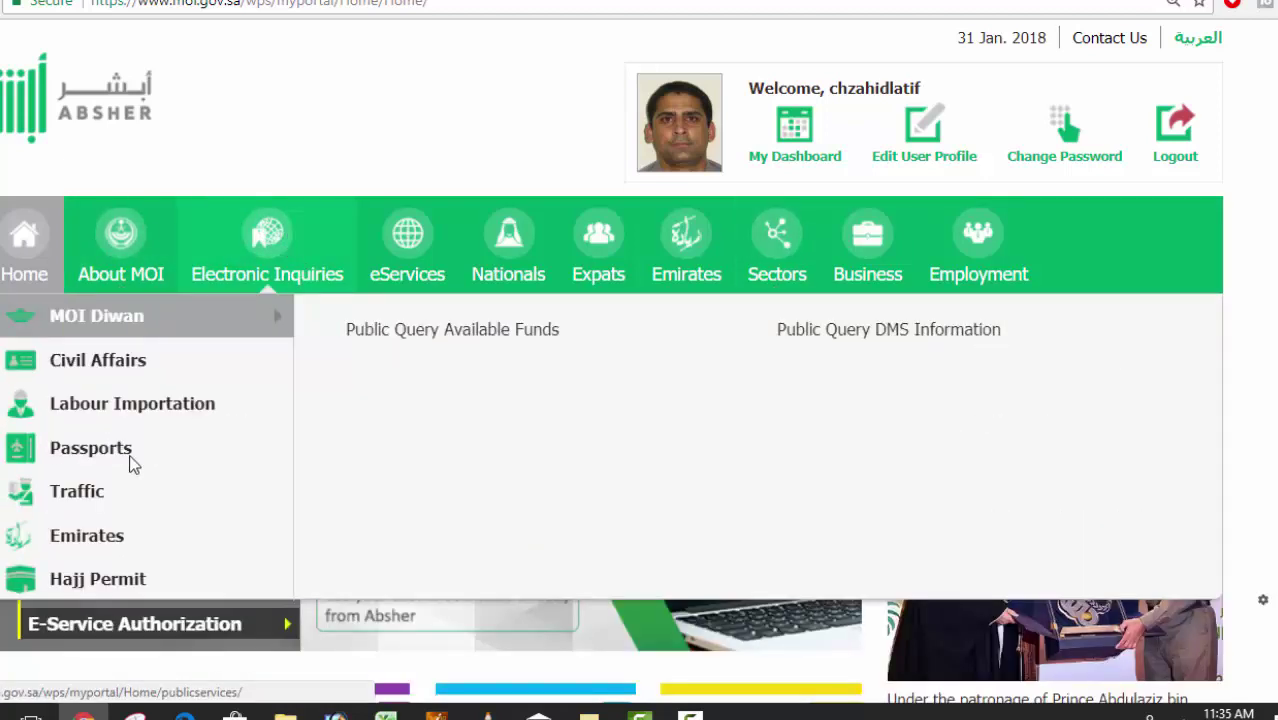
mouse_move(115, 447)
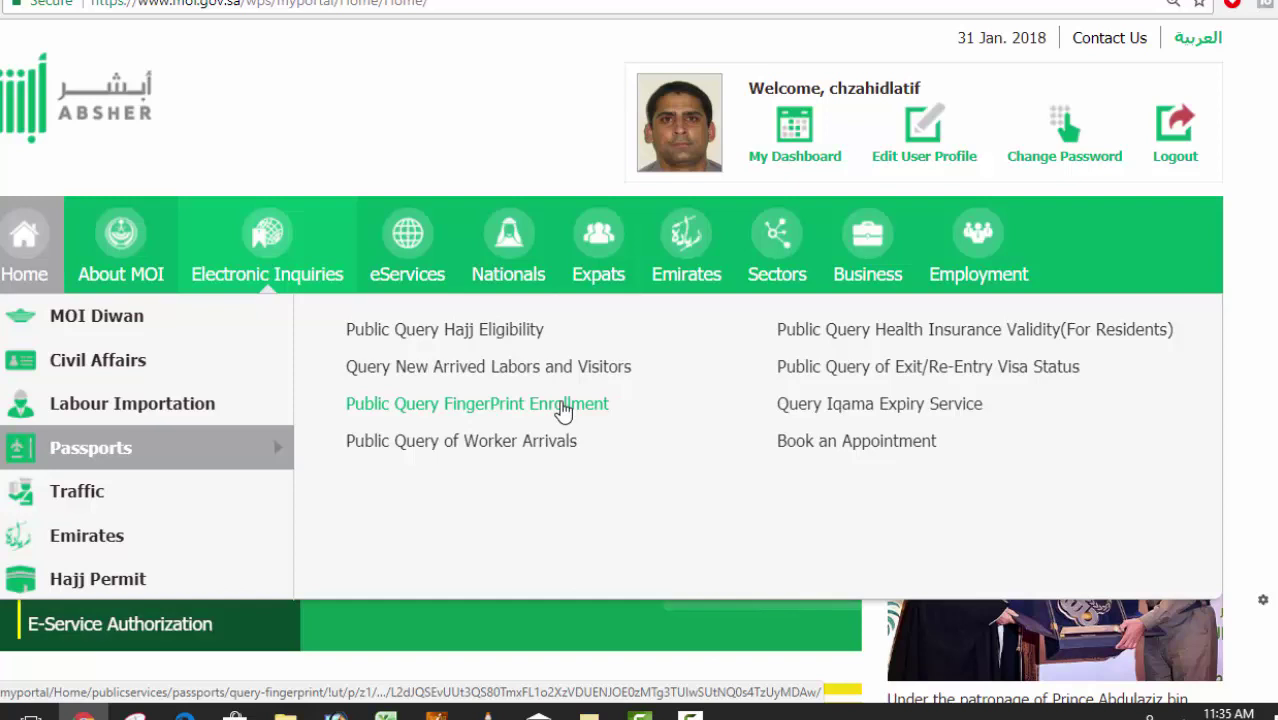
click(563, 404)
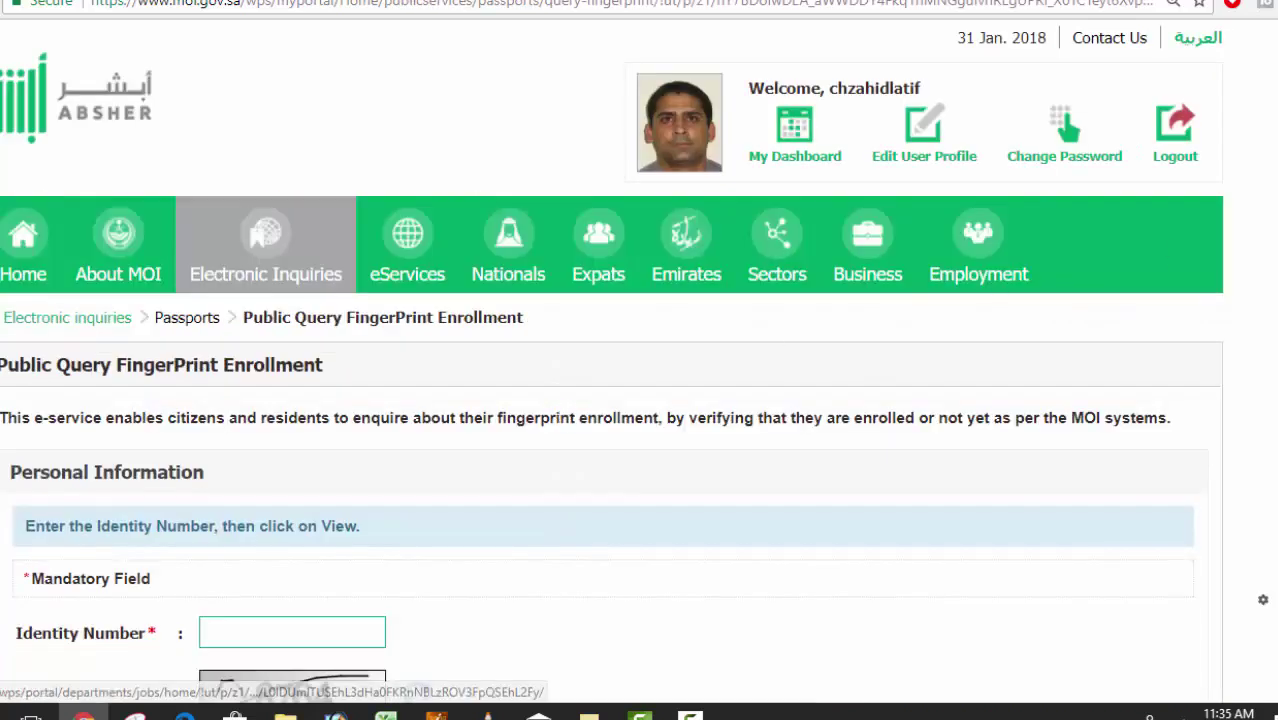
scroll(639, 360, down, 3)
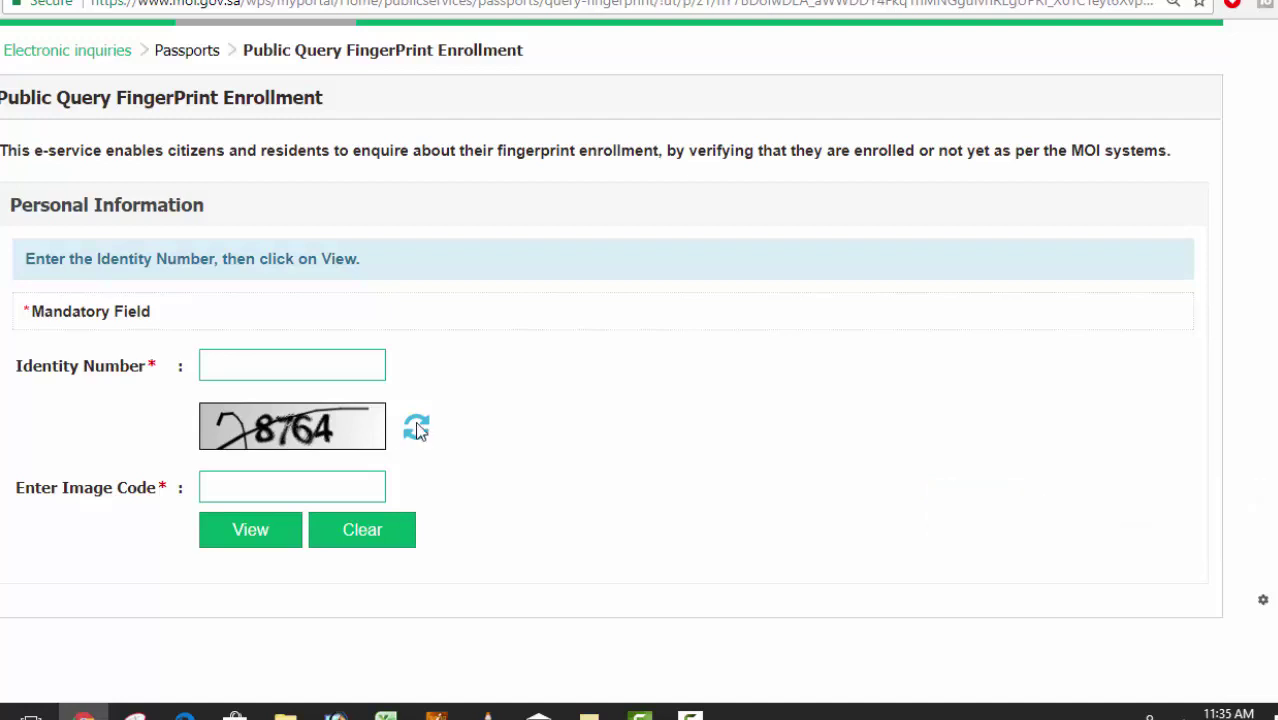
Fill in the identity number from its autocomplete suggestion and enter image code 8764.
click(328, 371)
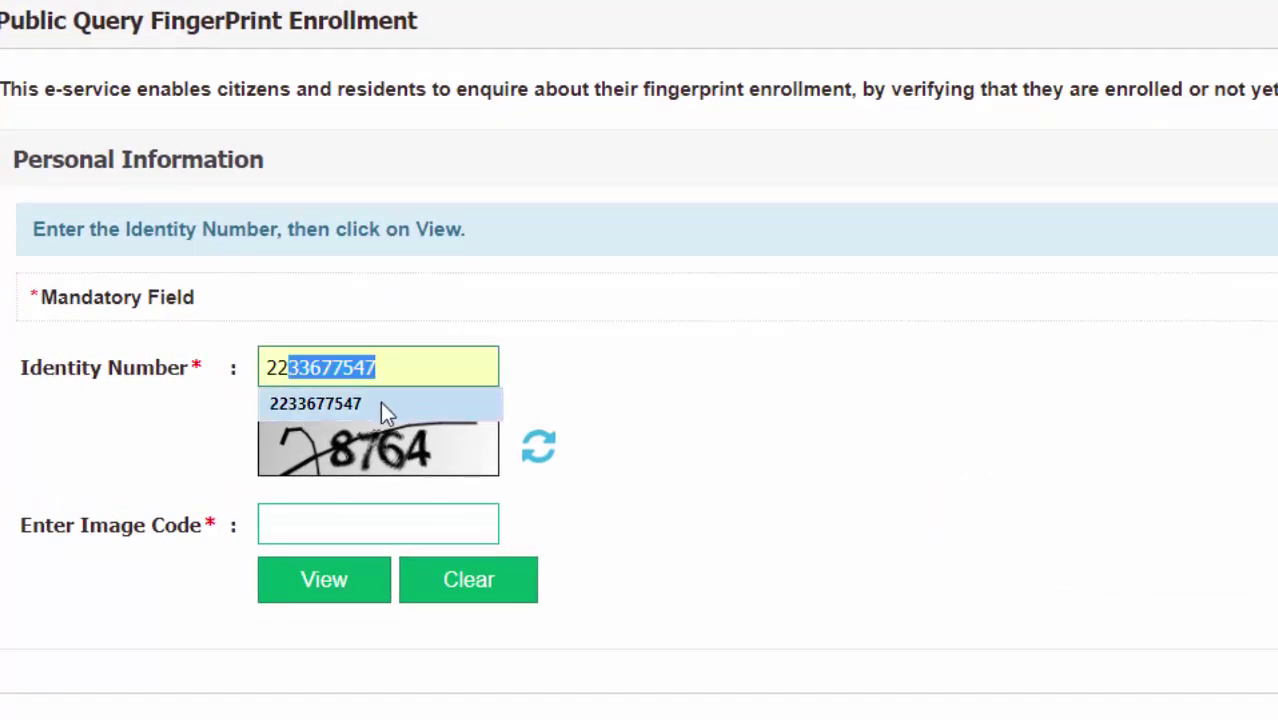
click(381, 404)
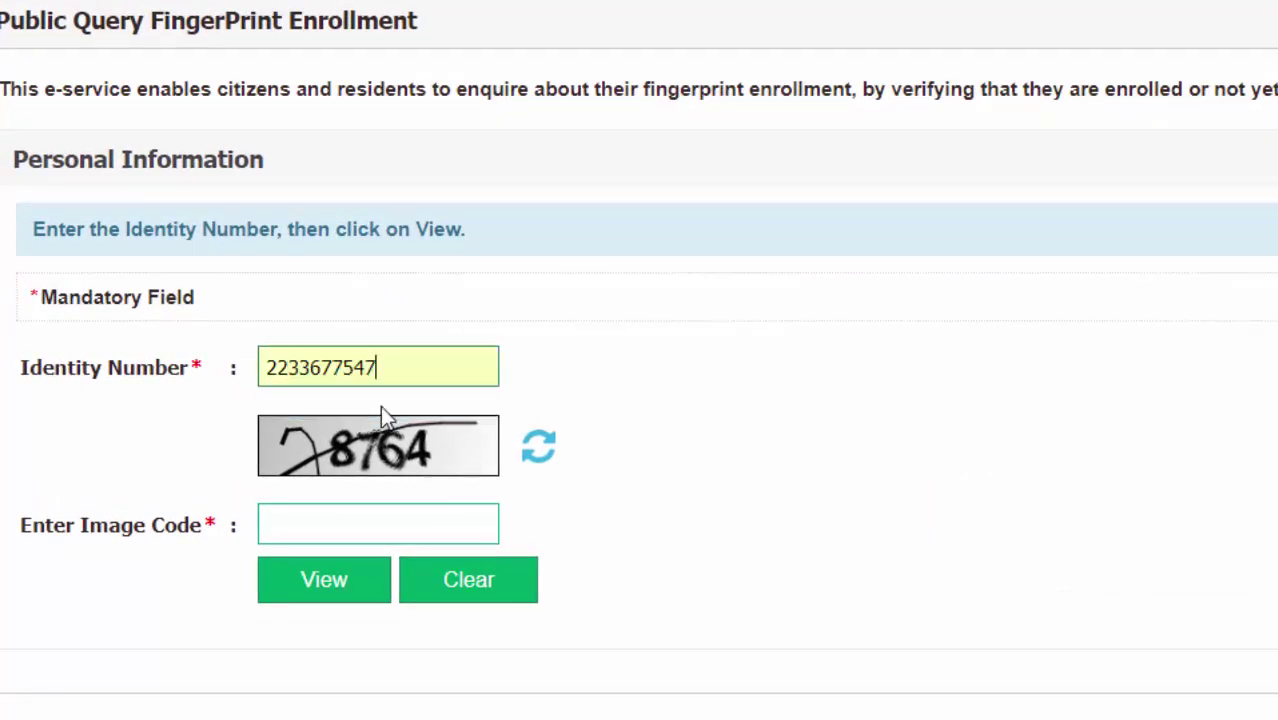
click(370, 527)
text(87)
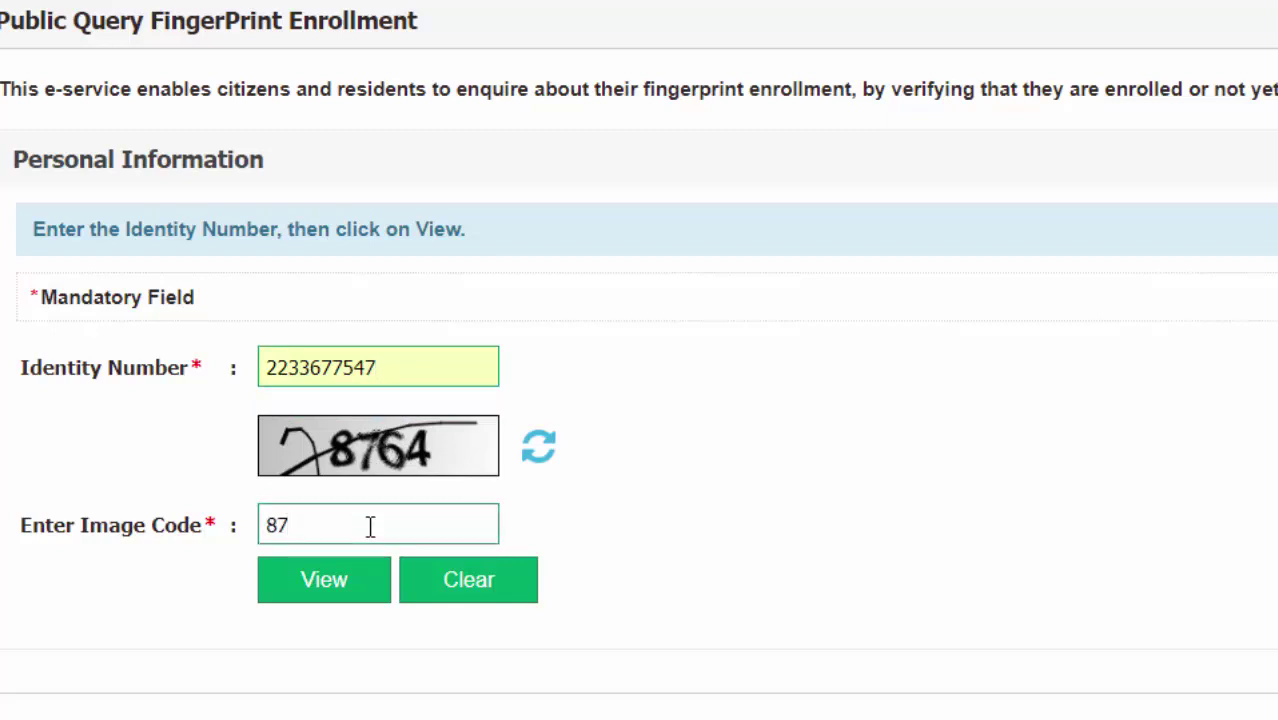
text(64)
Submit the fingerprint enrollment query form.
click(355, 583)
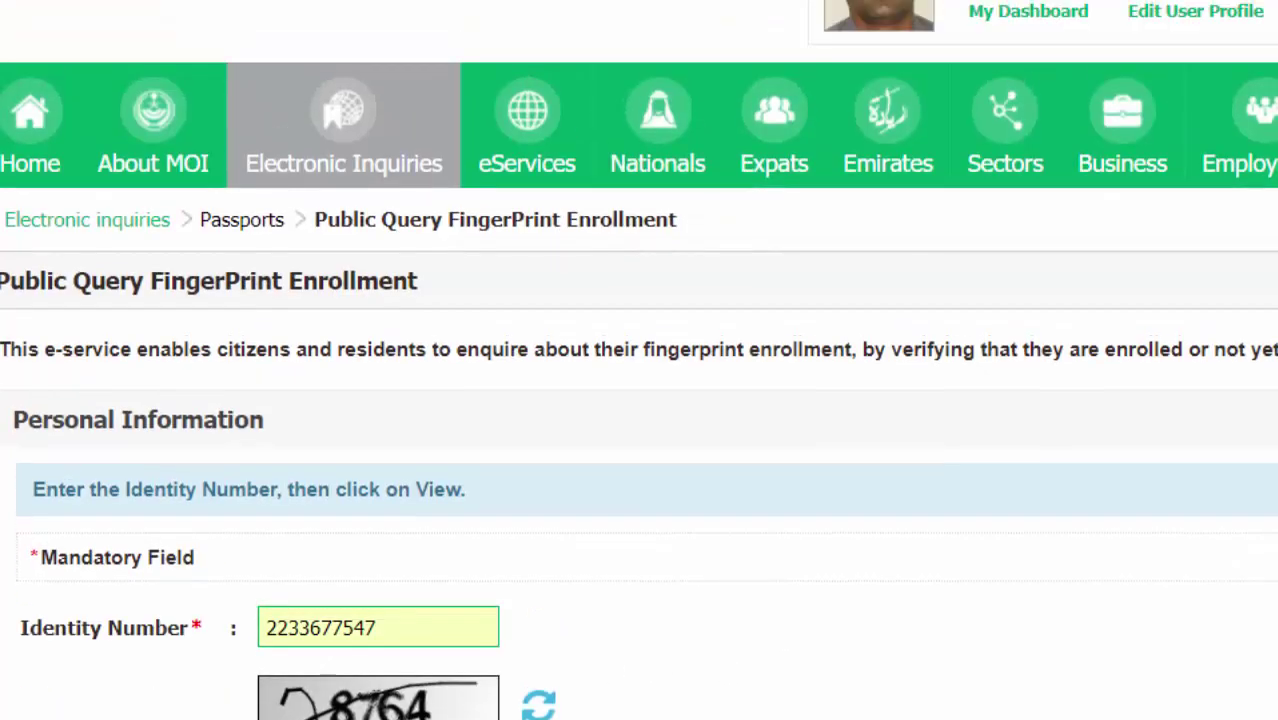
mouse_move(367, 145)
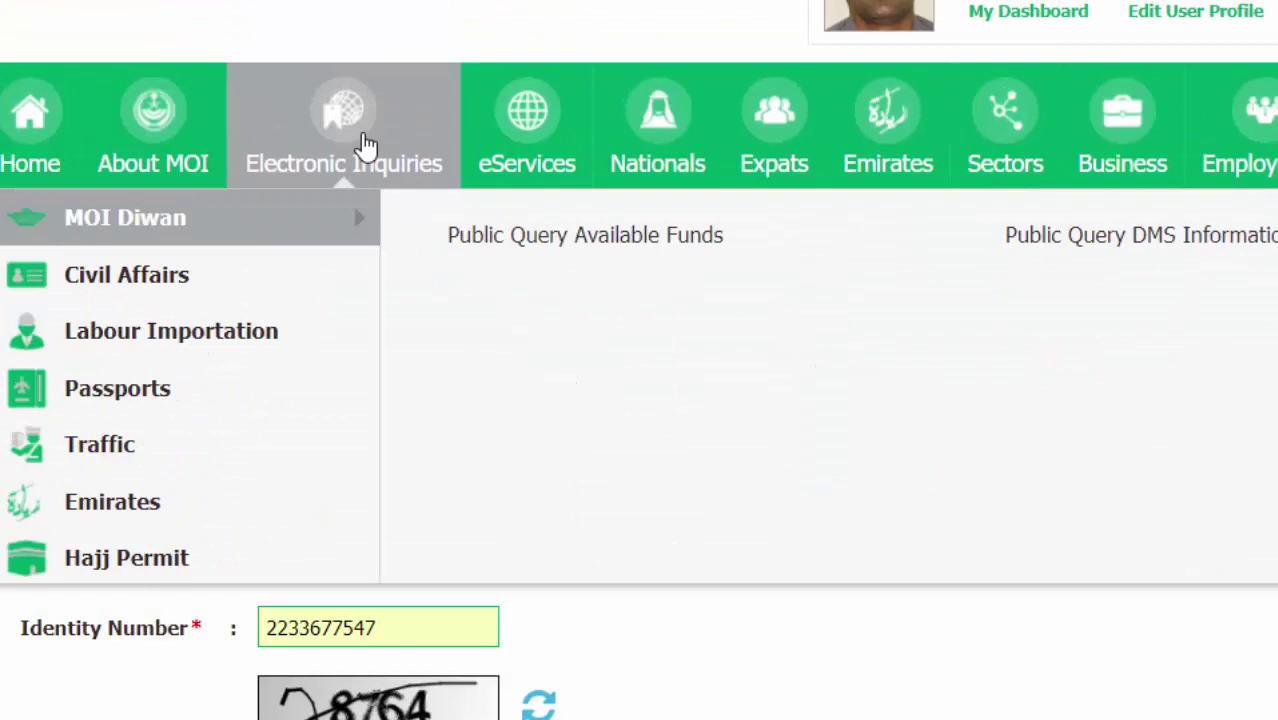
mouse_move(220, 394)
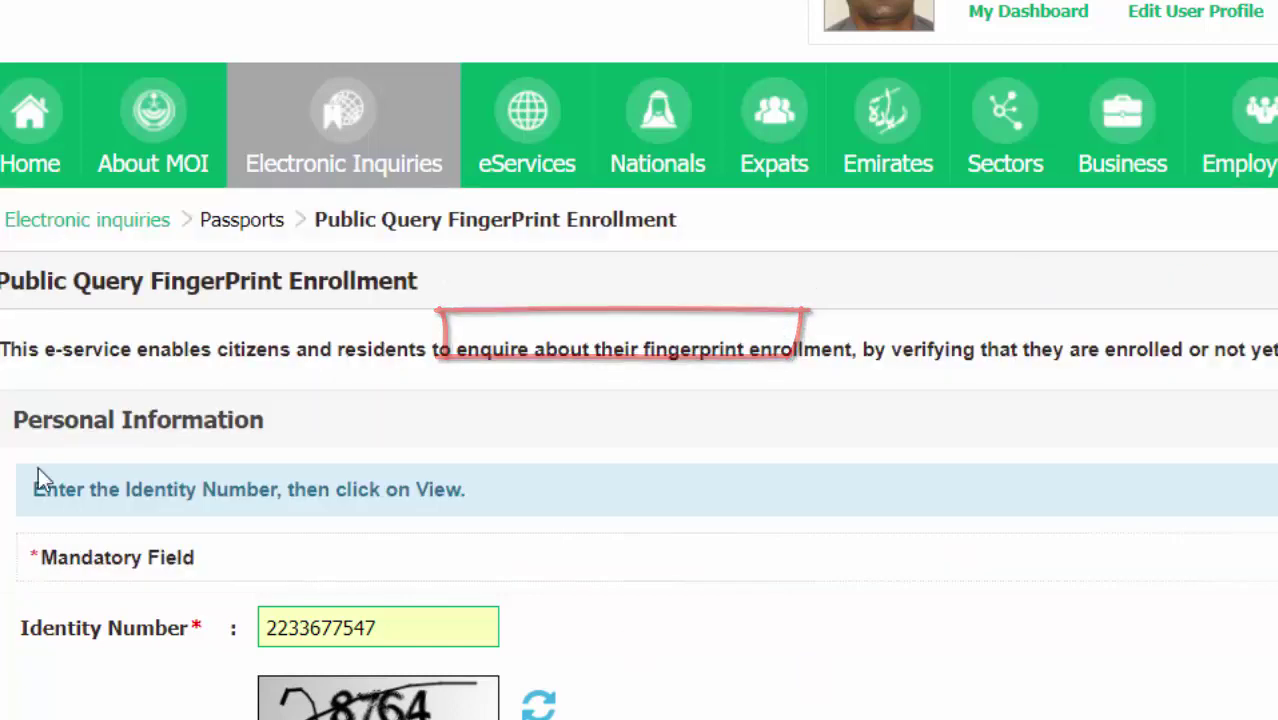
scroll(639, 400, down, 5)
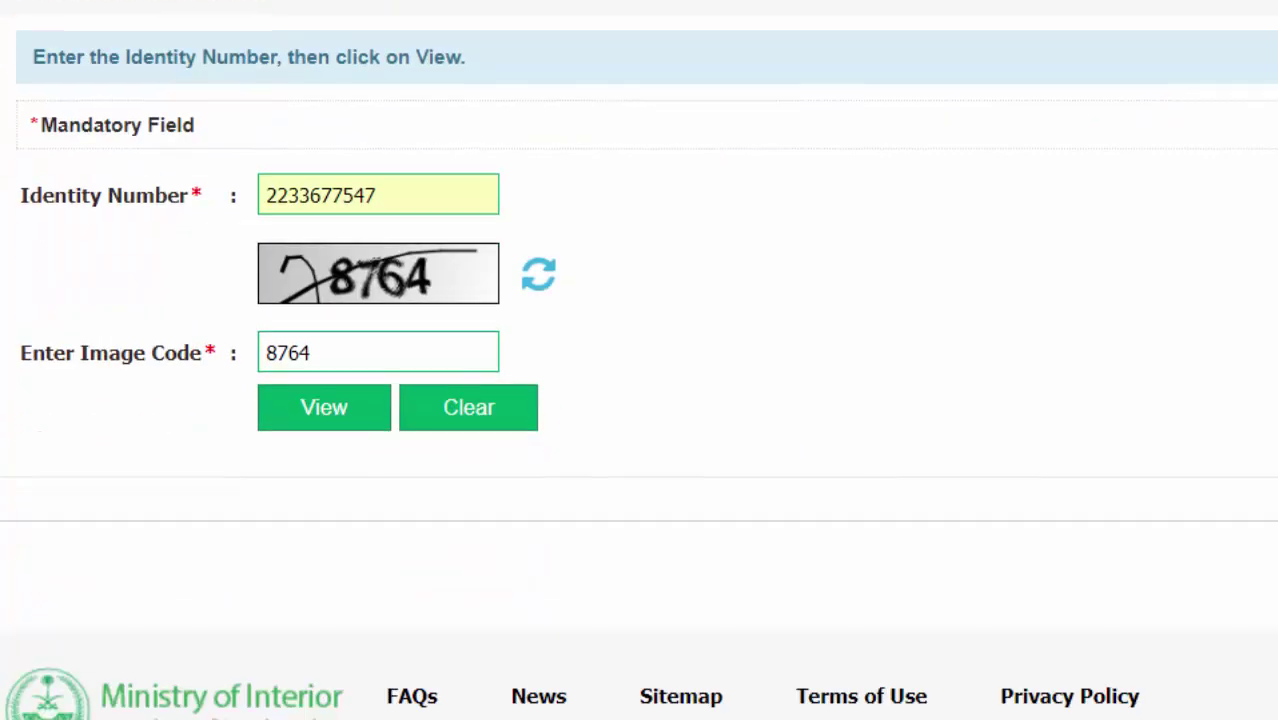
Run the query with View and highlight the green 'Fingerprint Enrollment updated.' result message.
click(360, 425)
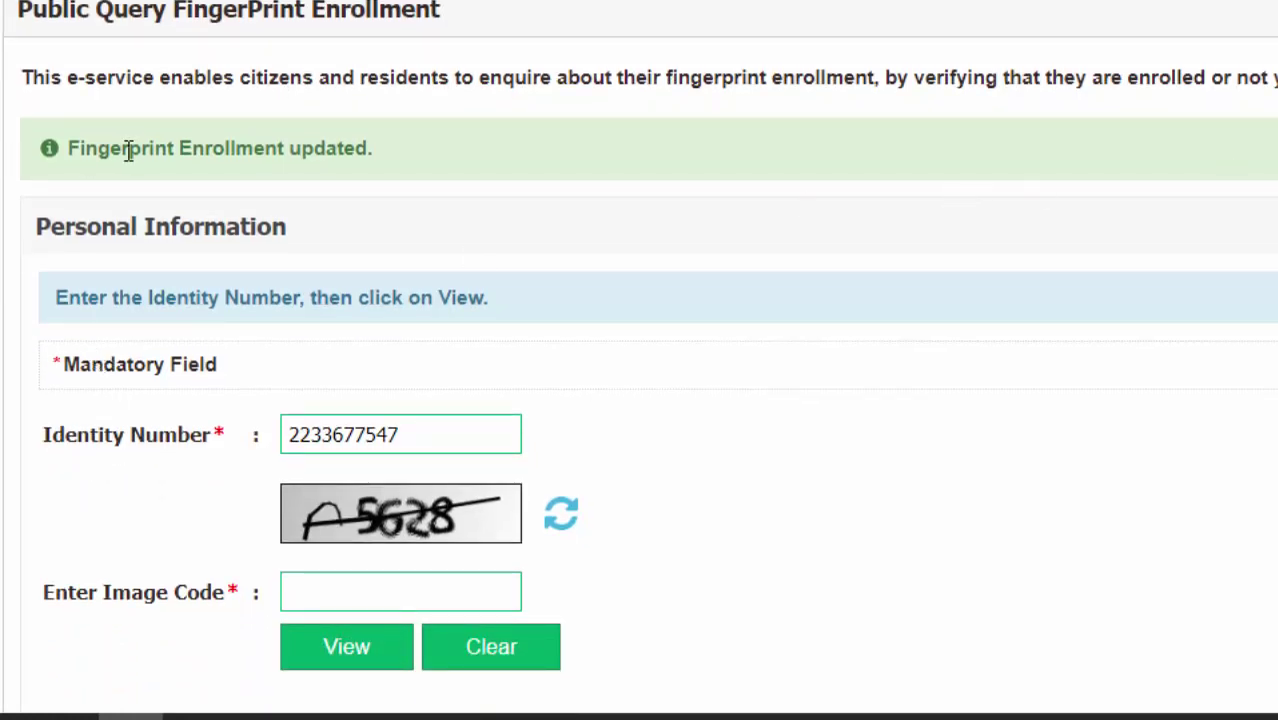
double_click(126, 150)
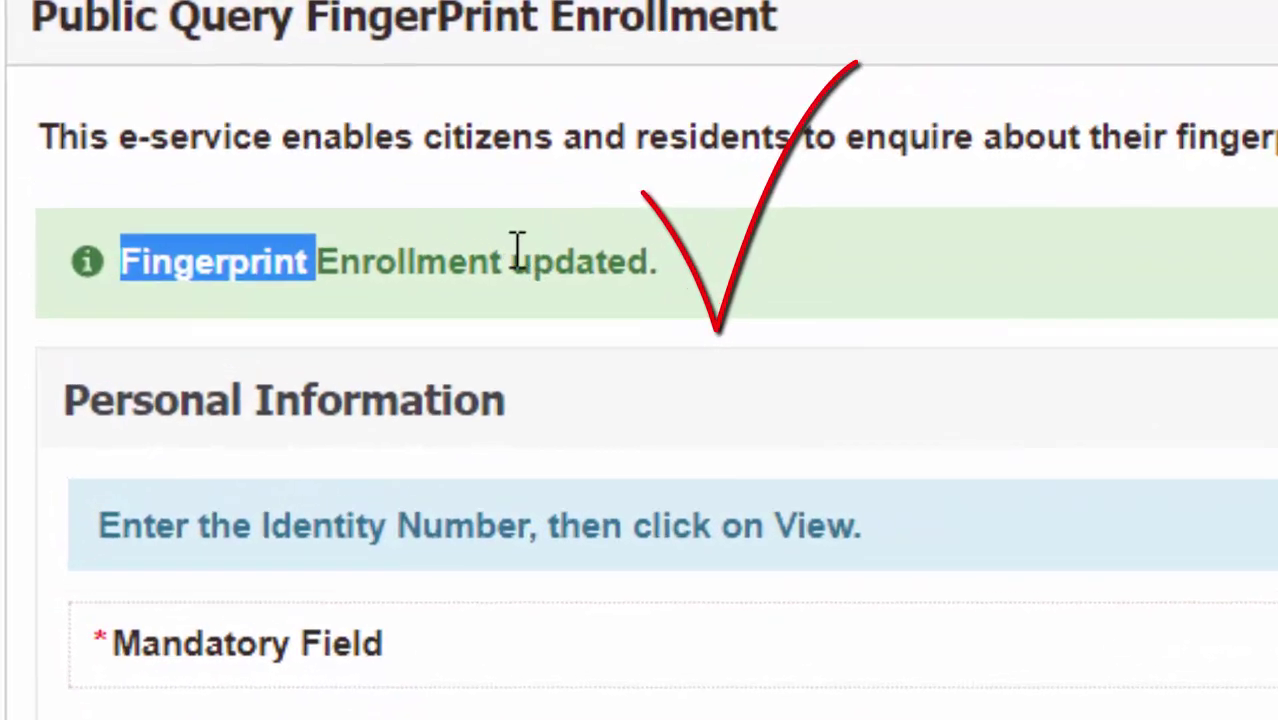
triple_click(631, 275)
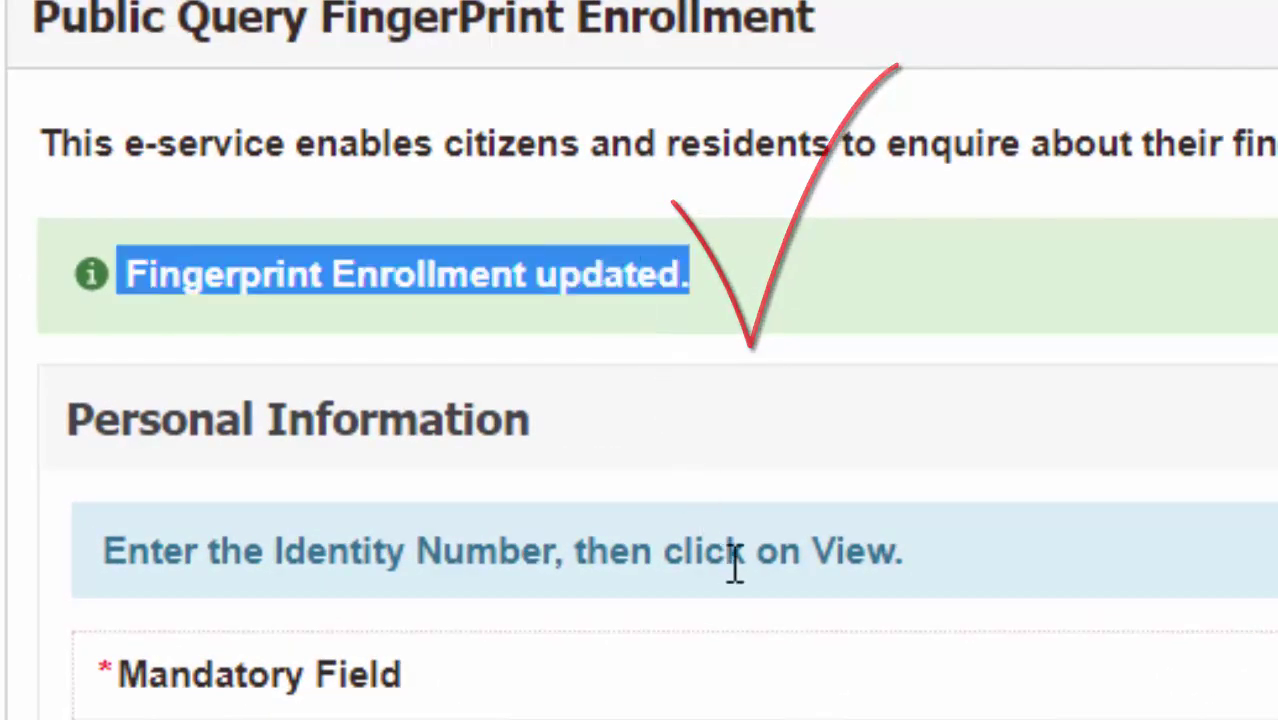
triple_click(652, 268)
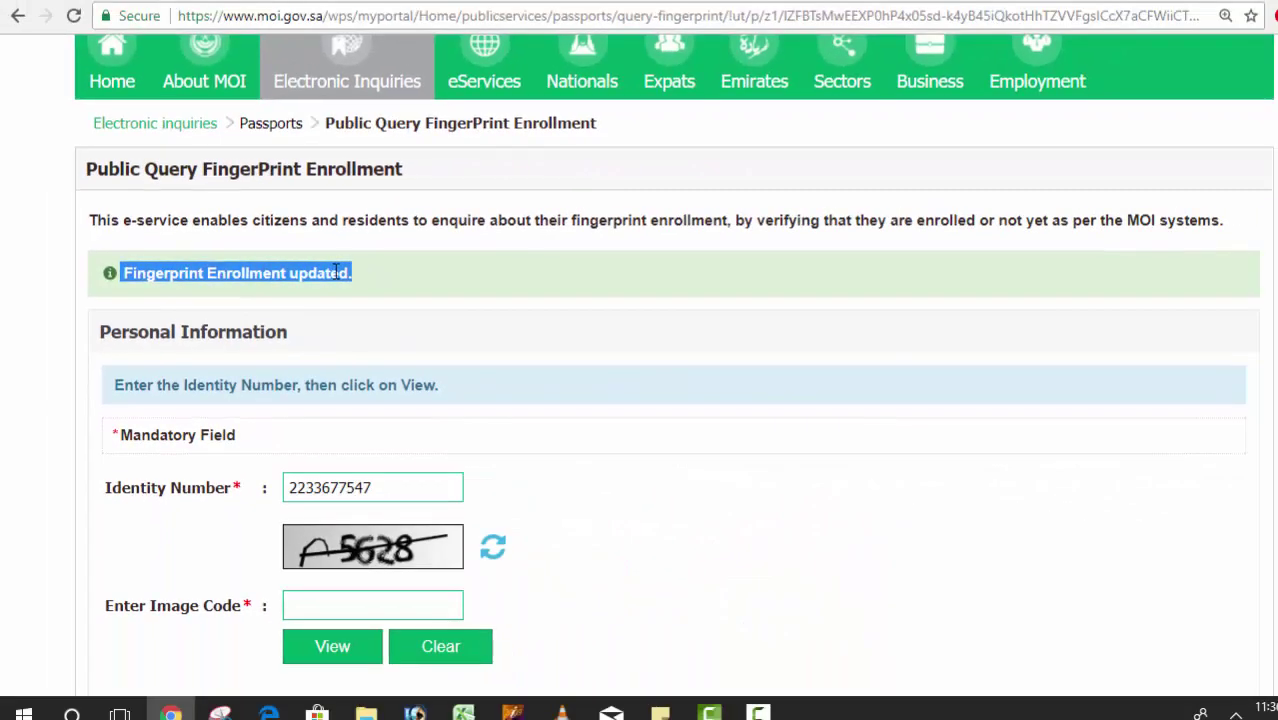
double_click(652, 267)
click(336, 270)
click(360, 273)
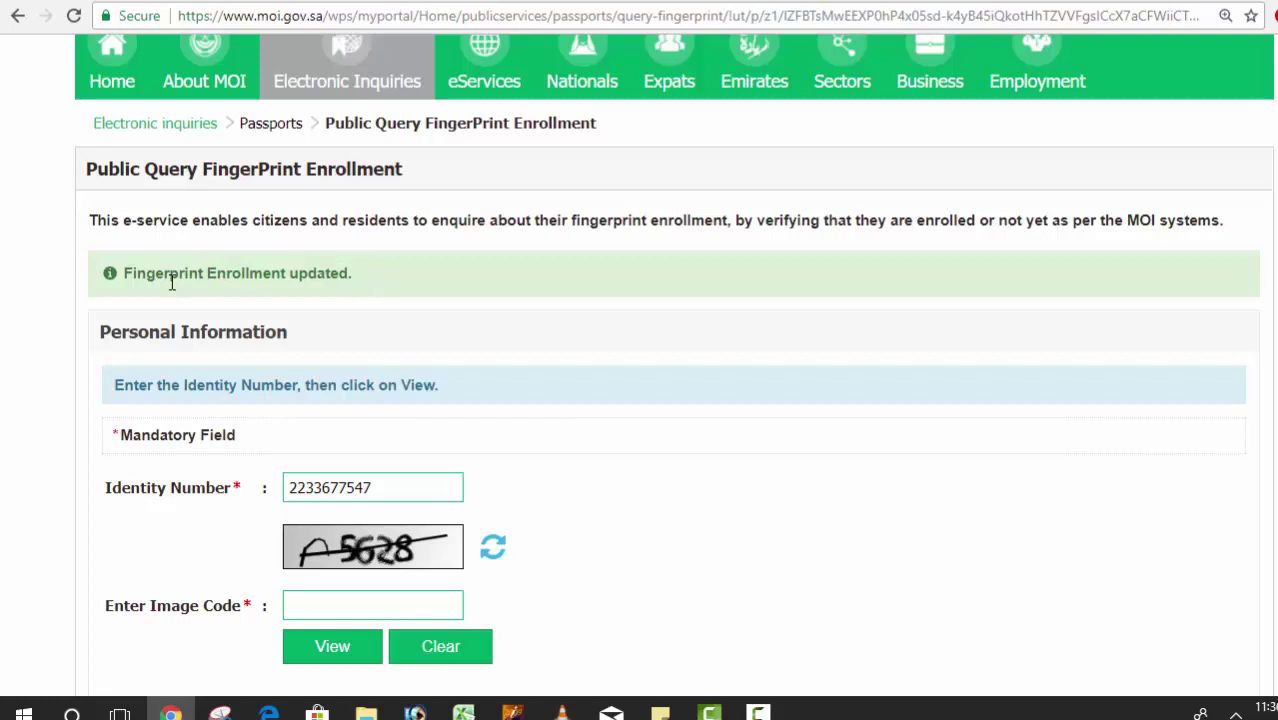
triple_click(240, 277)
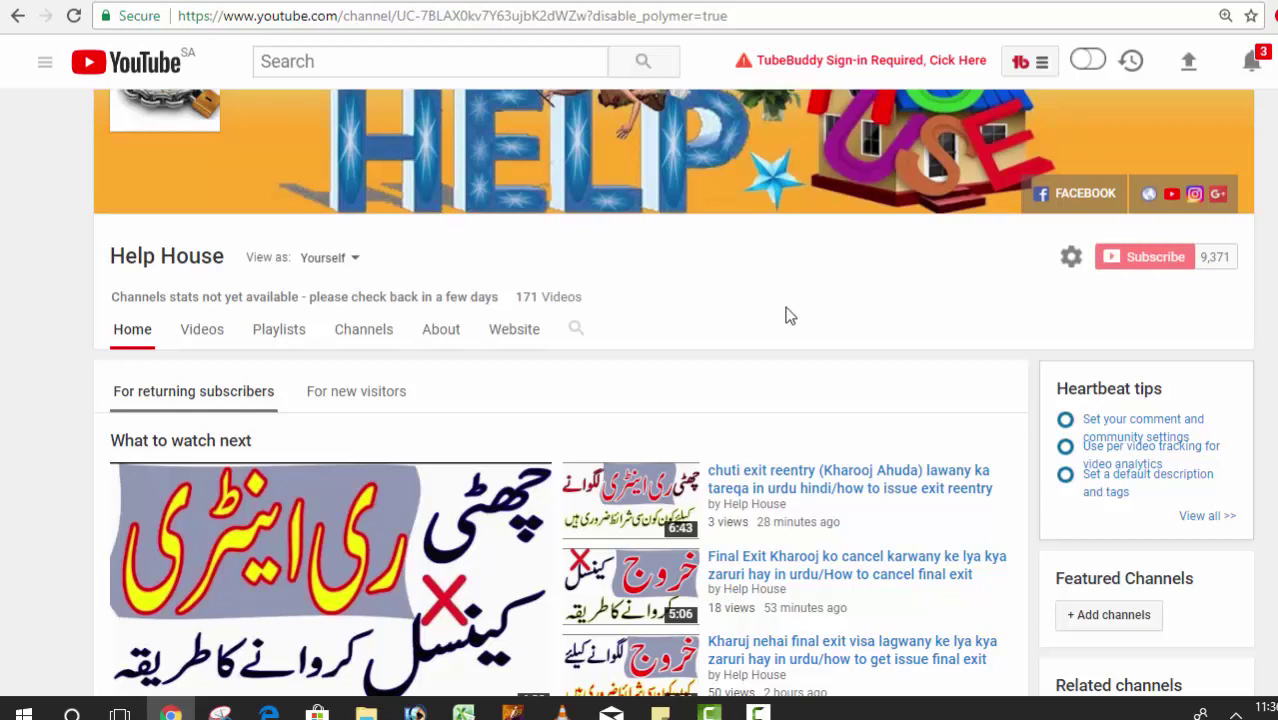
scroll(673, 393, up, 1)
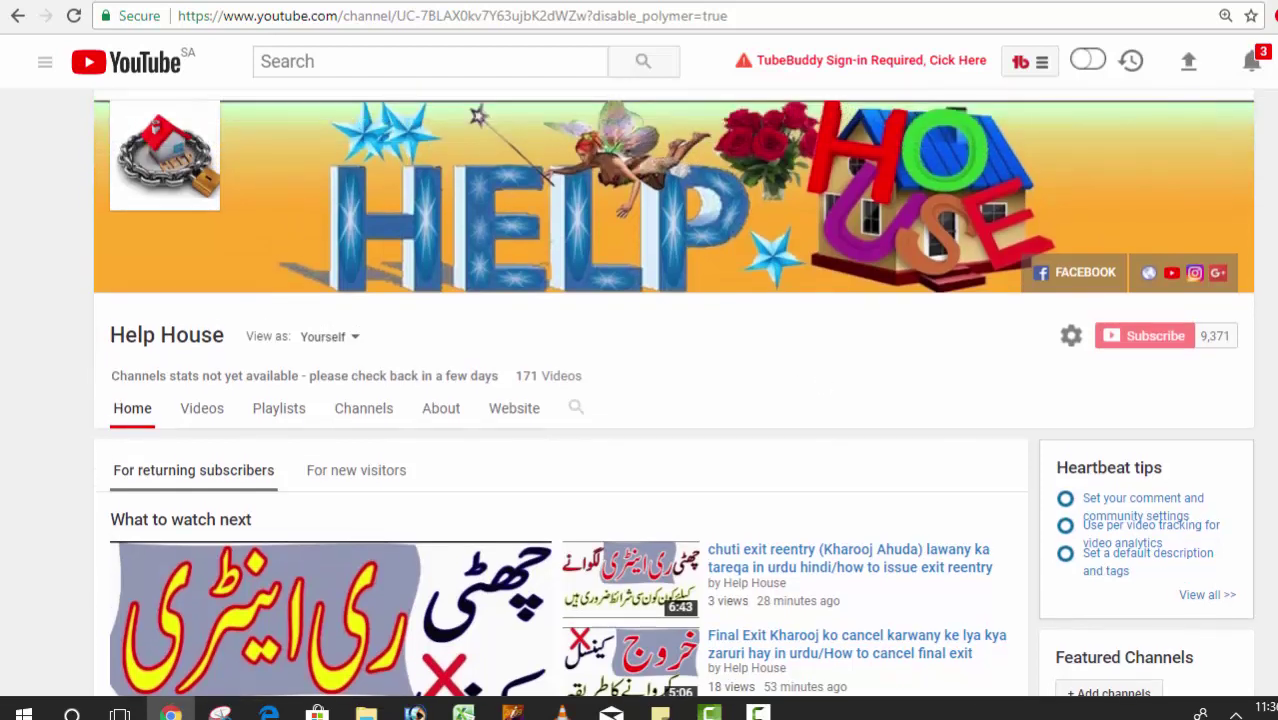
scroll(673, 393, up, 1)
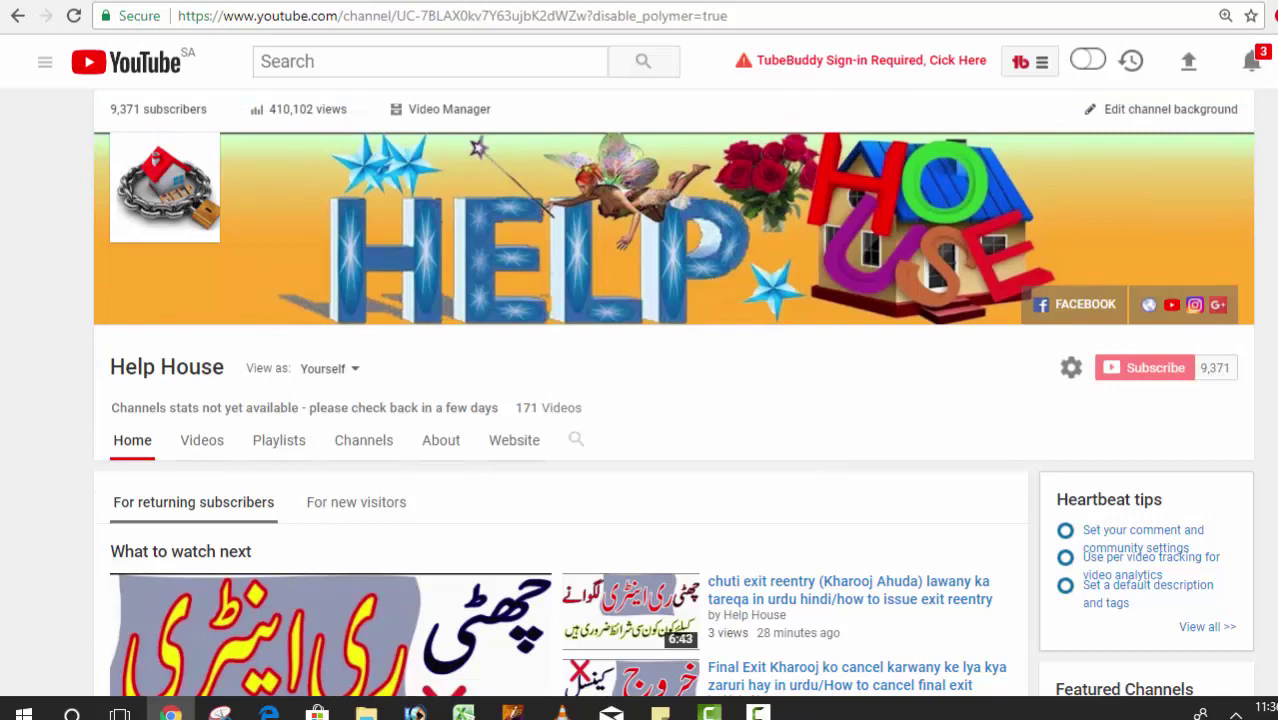
scroll(673, 393, down, 3)
scroll(673, 393, up, 2)
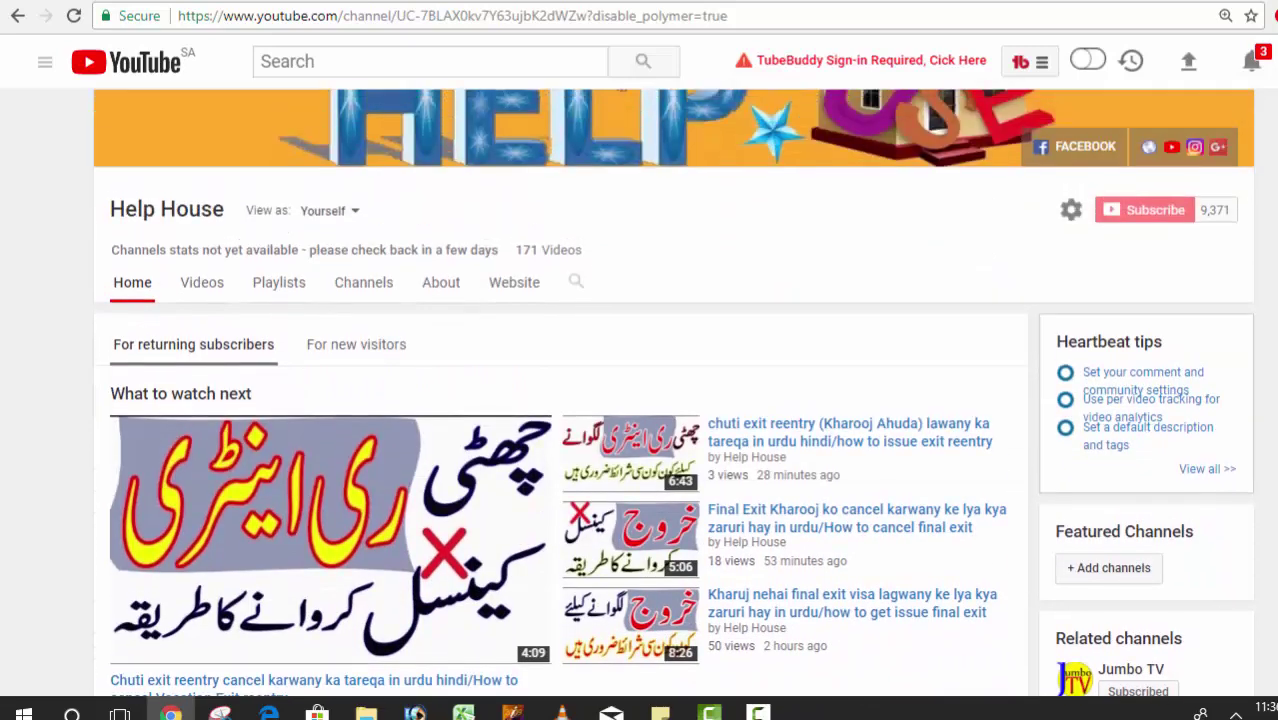
scroll(673, 393, up, 1)
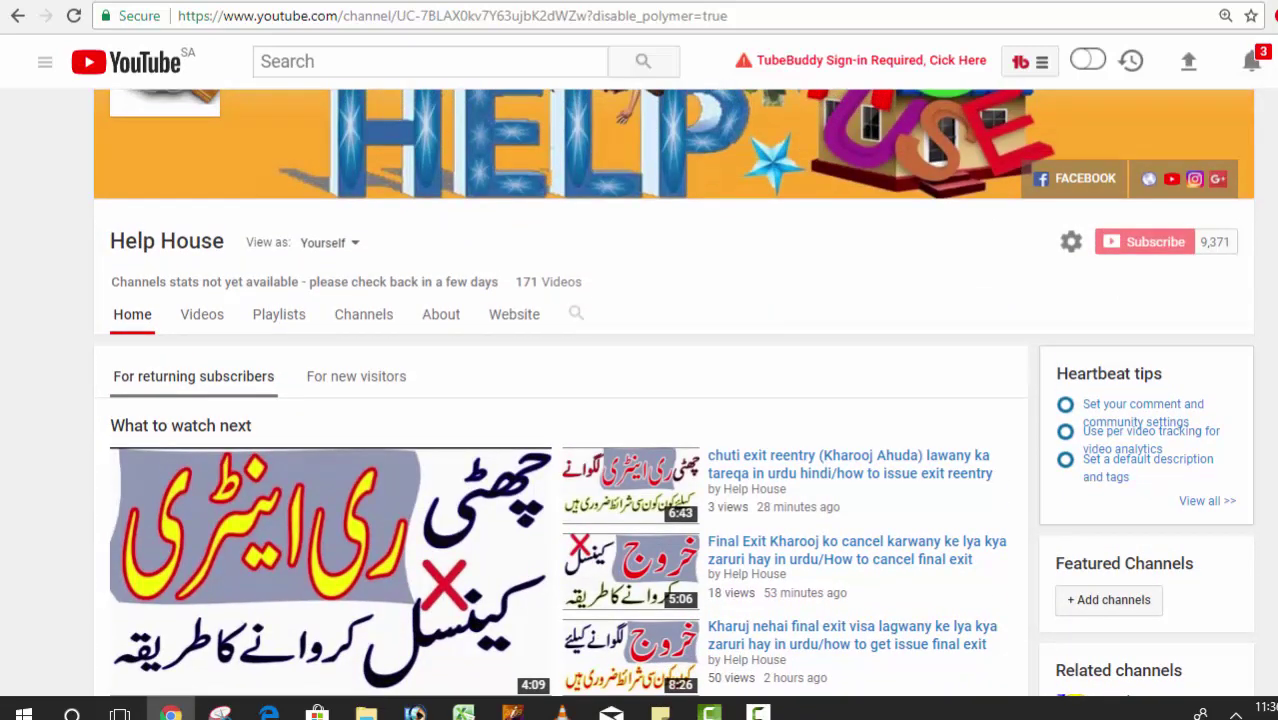